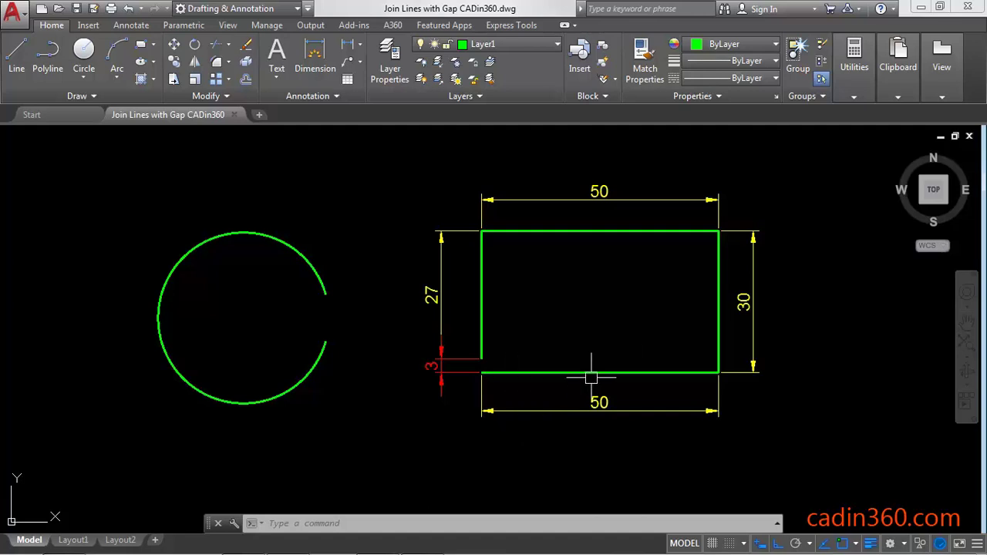
# Trial-select the rectangle's bottom, right and top lines, then clear the selection
pyautogui.click(652, 373)
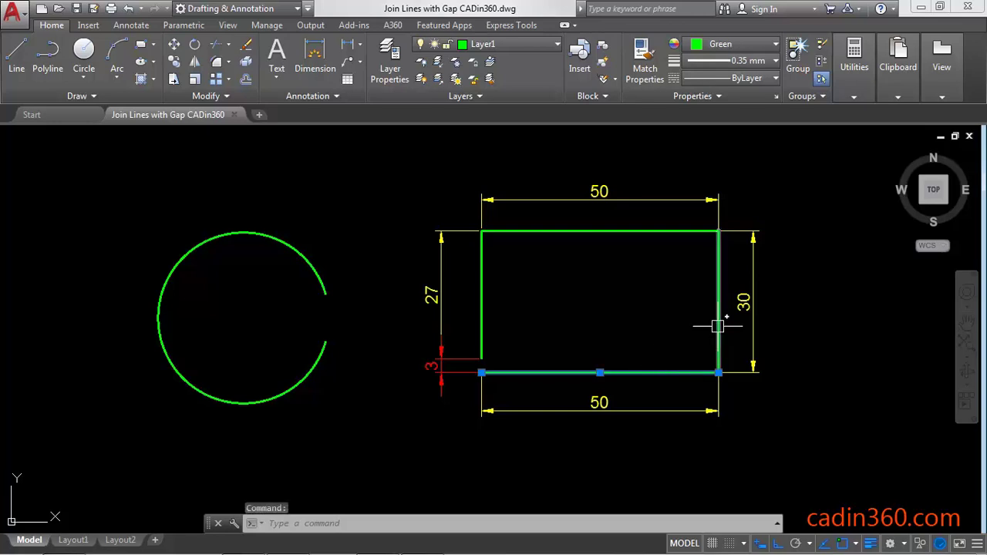
pyautogui.press('Escape')
pyautogui.click(625, 374)
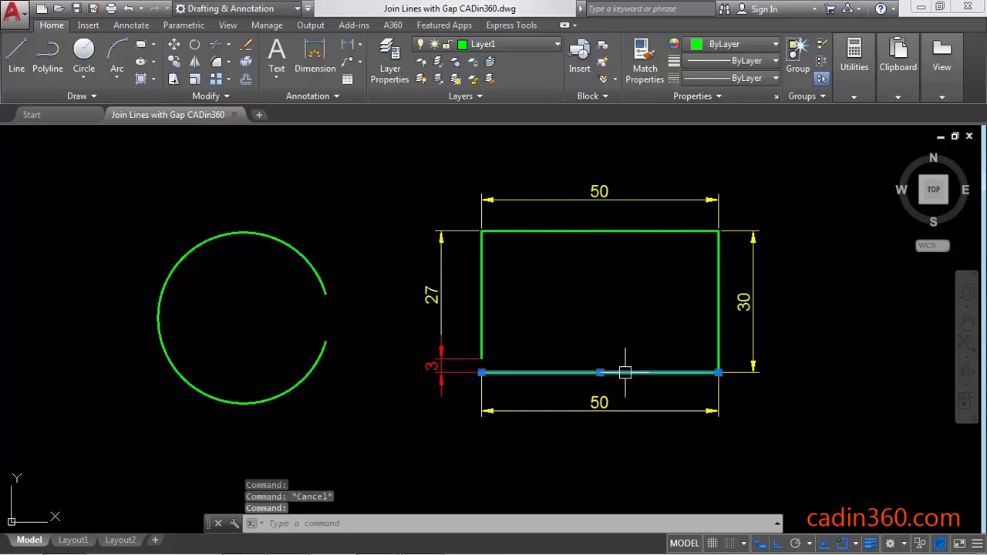
pyautogui.click(717, 296)
pyautogui.click(643, 232)
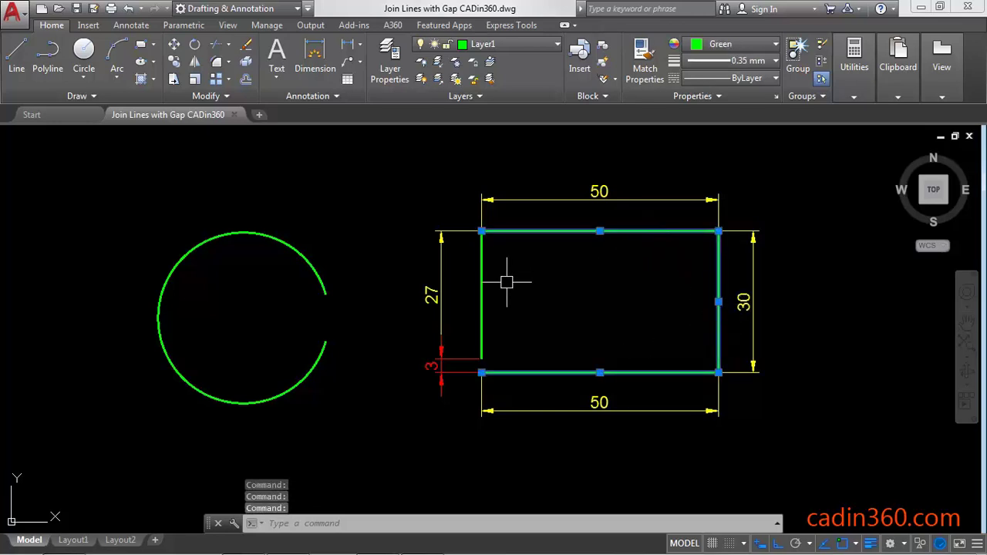
pyautogui.press('Escape')
pyautogui.scroll(4, 478, 368)
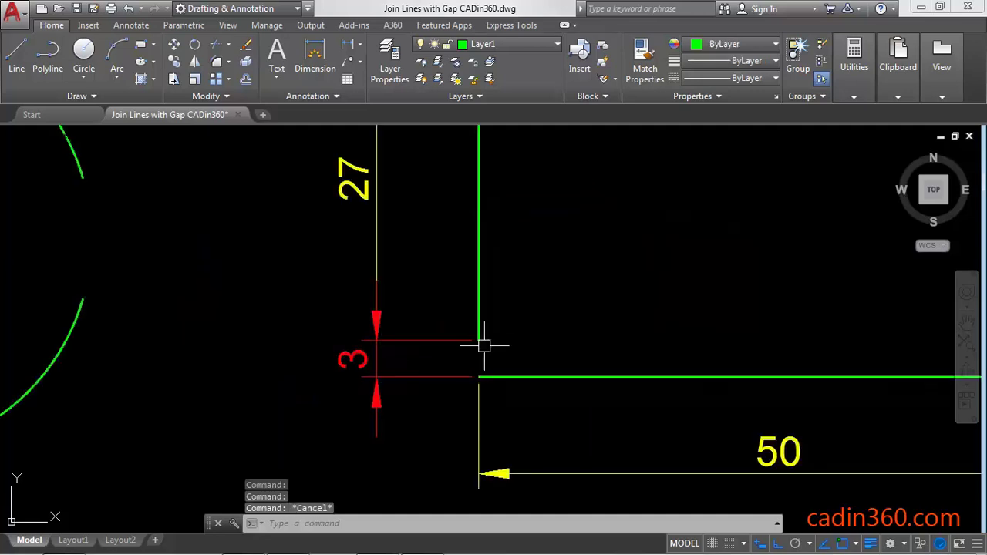
pyautogui.scroll(-2, 385, 386)
pyautogui.scroll(-2, 441, 352)
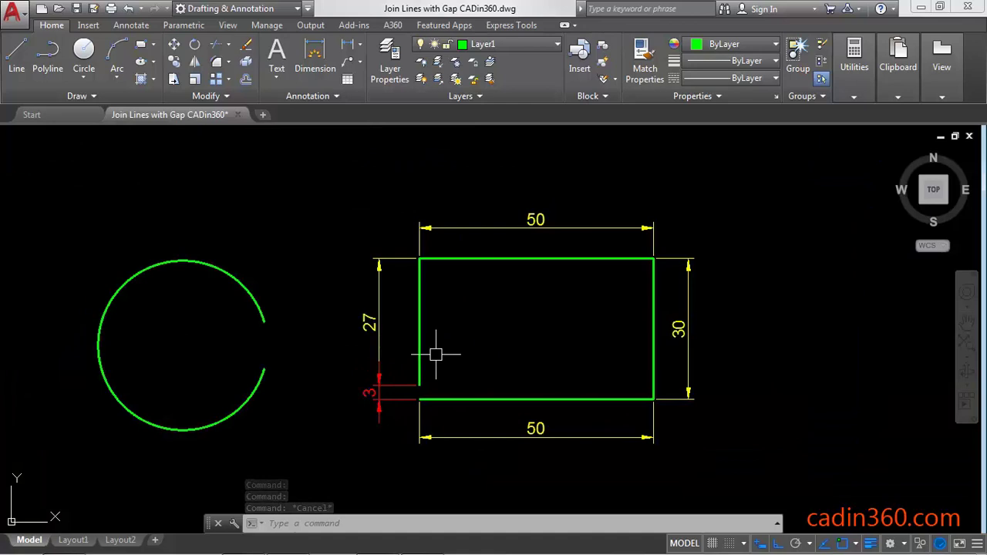
pyautogui.scroll(2, 482, 370)
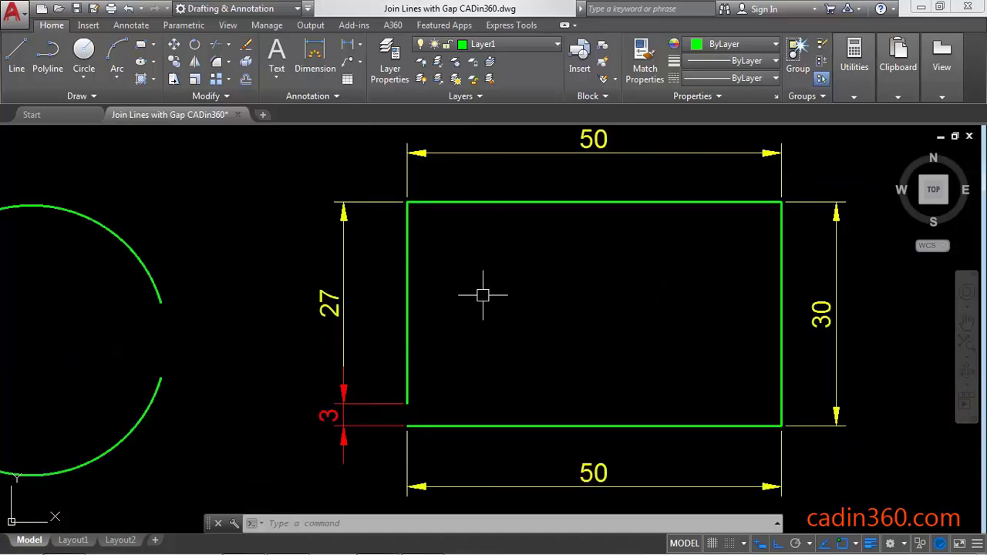
pyautogui.scroll(-2, 508, 348)
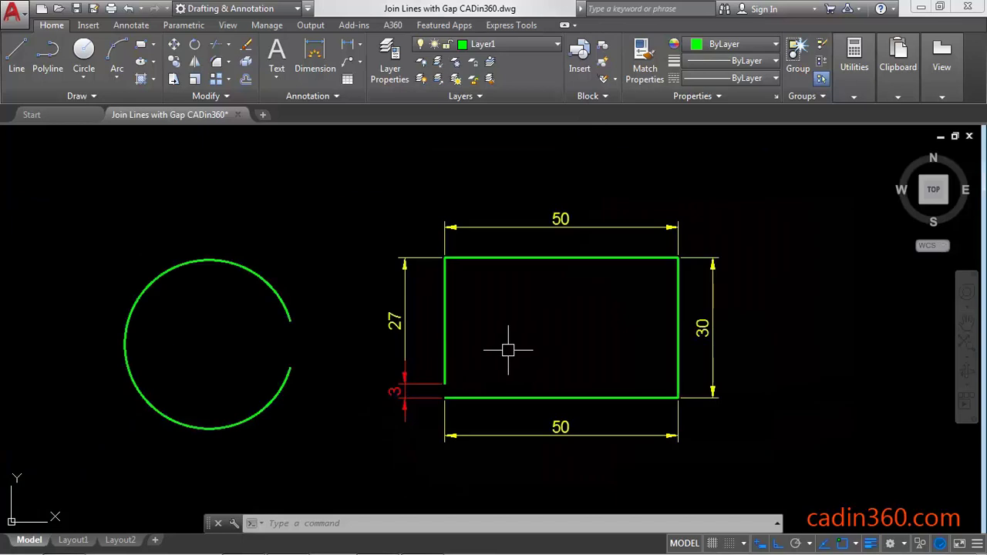
# Start PEDIT with Multiple and pick the rectangle's bottom, right, top and left lines
pyautogui.write('PE')
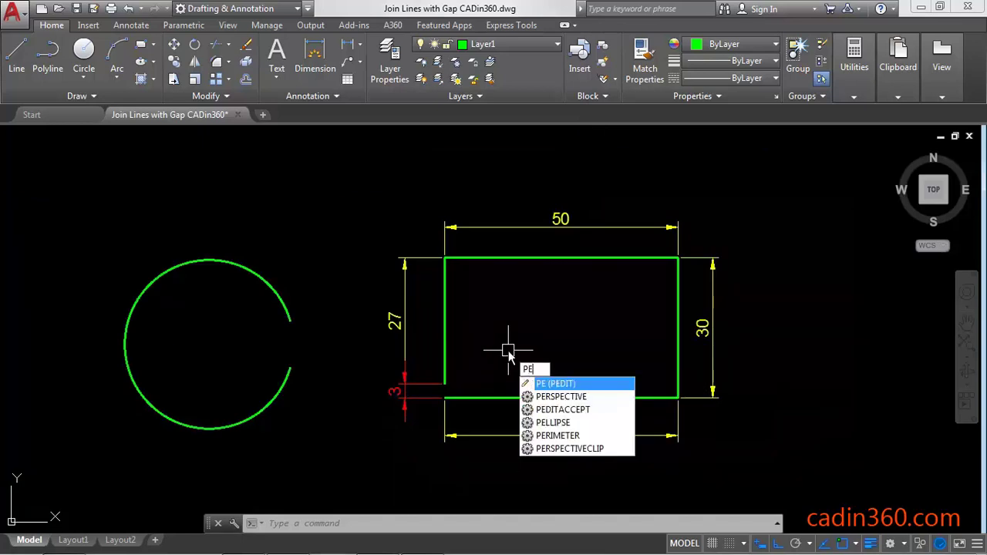
pyautogui.press('Return')
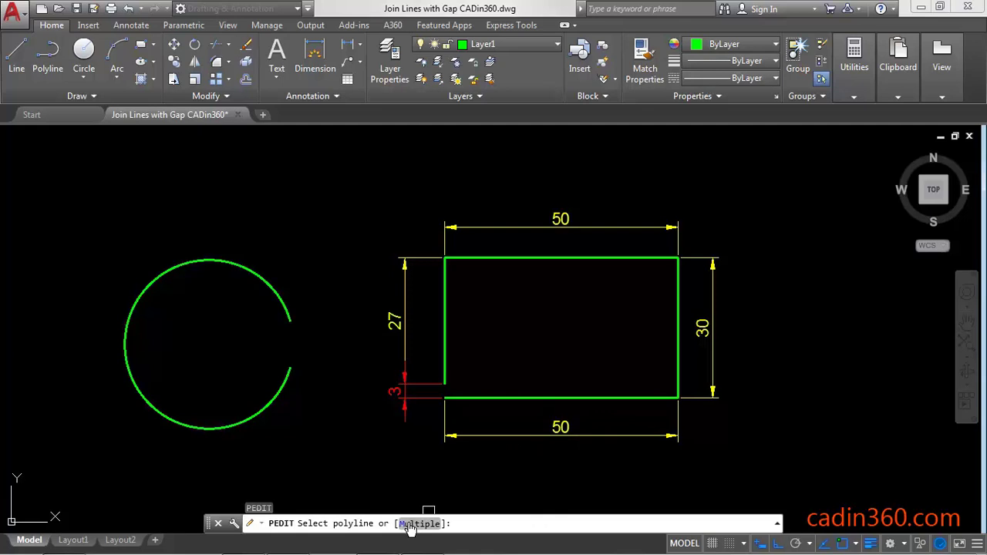
pyautogui.write('M')
pyautogui.press('Return')
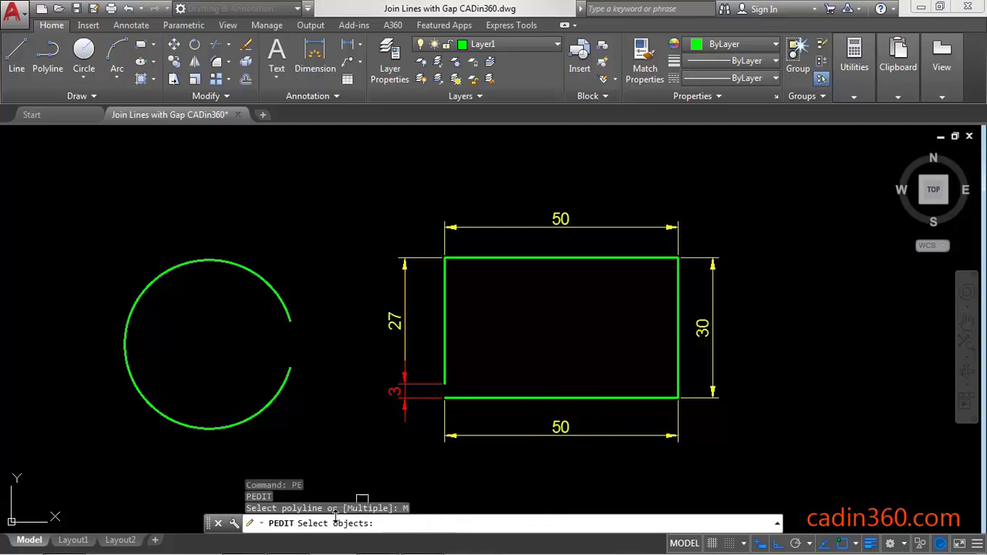
pyautogui.click(569, 396)
pyautogui.click(677, 316)
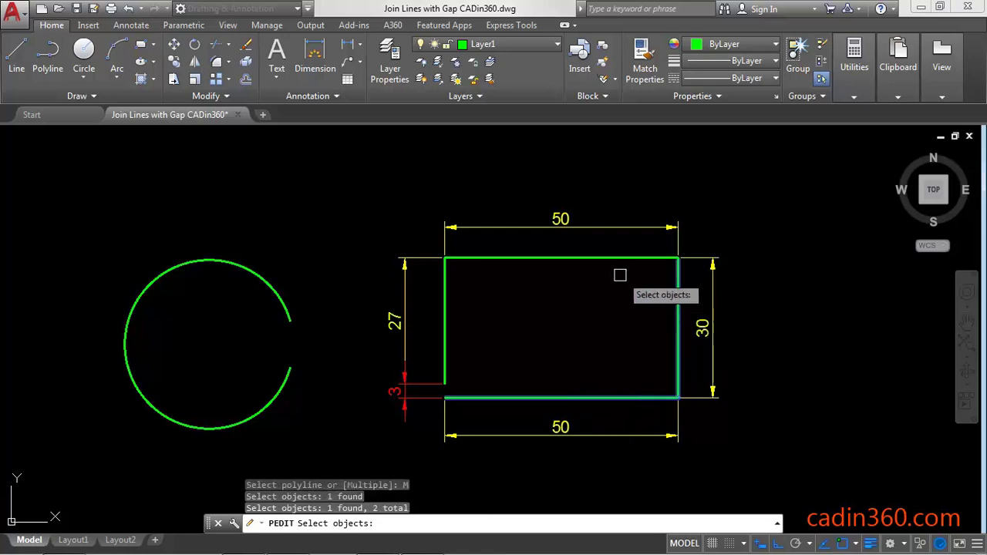
pyautogui.click(598, 258)
pyautogui.click(445, 326)
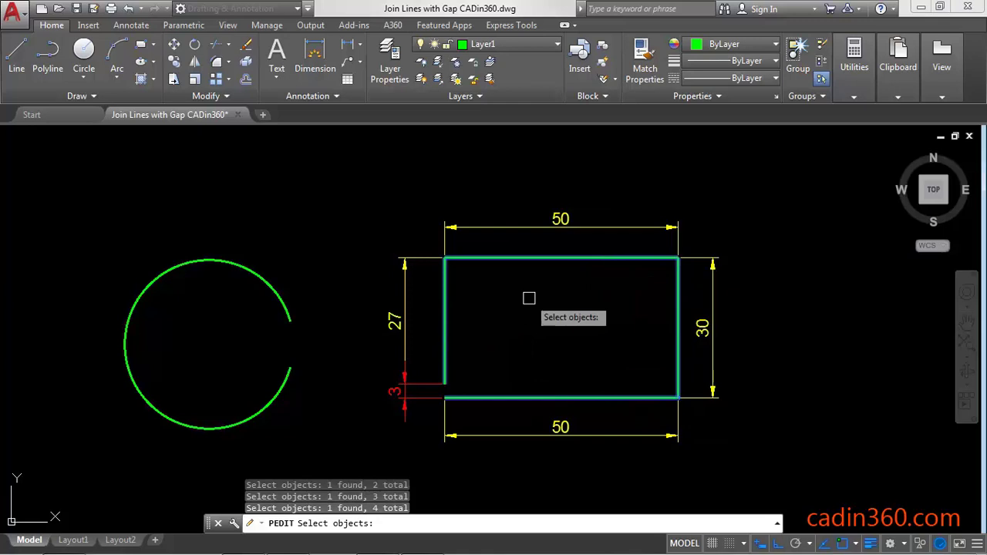
# End the selection of the four lines and accept Yes to convert them to polylines
pyautogui.press('Return')
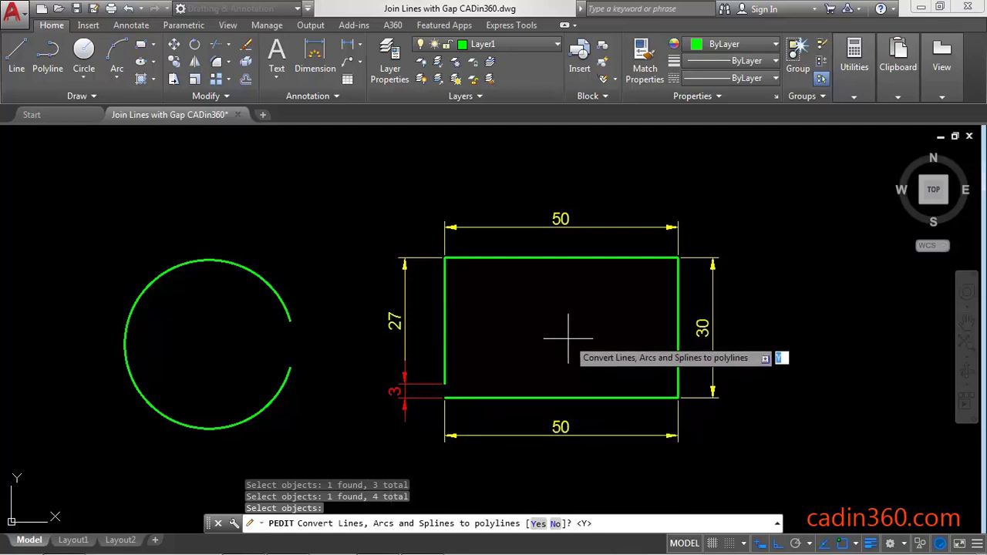
pyautogui.press('Return')
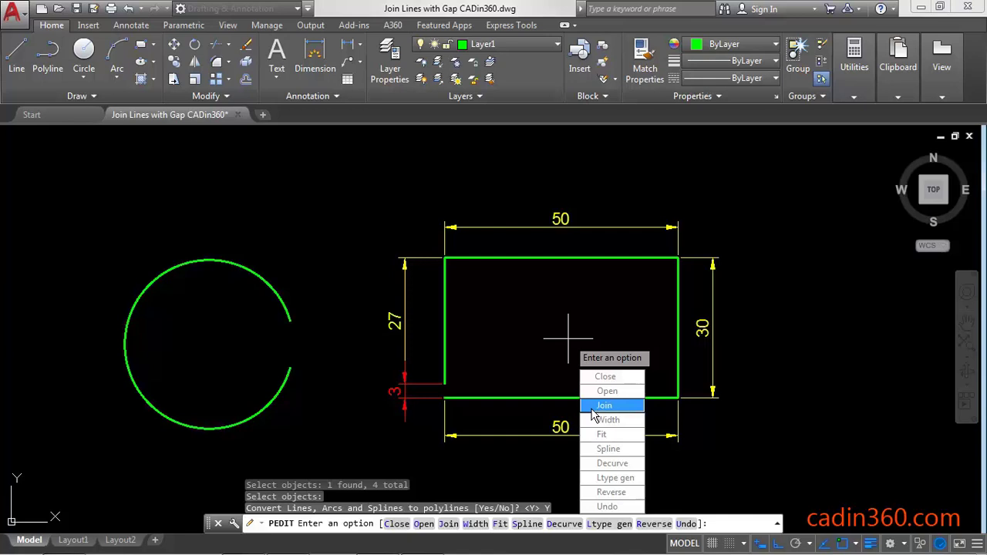
# Join the four lines using the 5.0000 fuzz distance to bridge the 3-unit gap, then exit PEDIT
pyautogui.write('J')
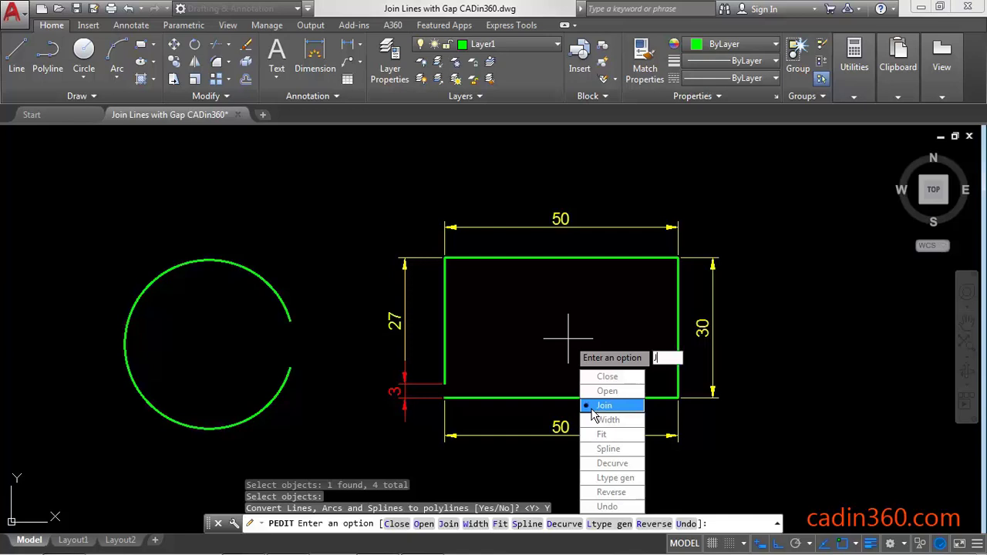
pyautogui.press('Return')
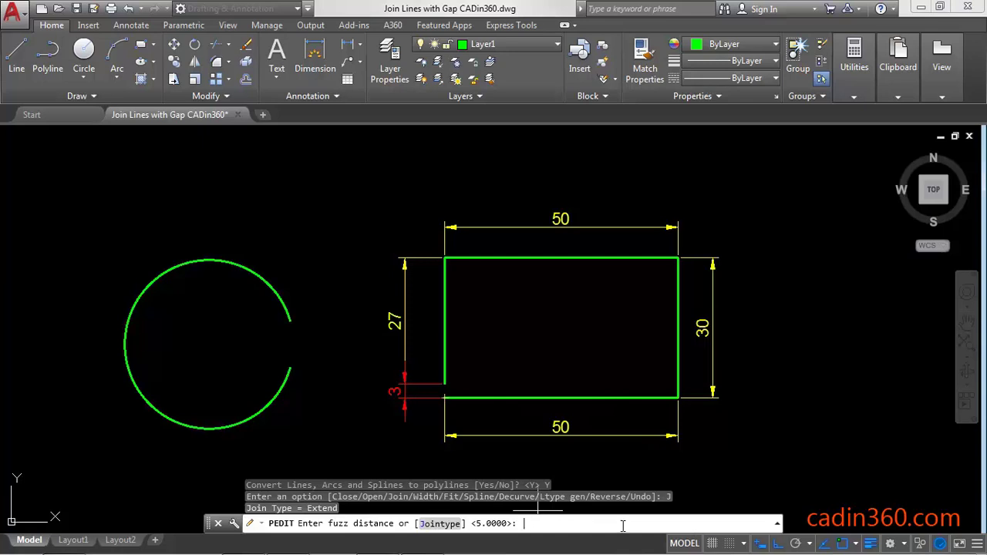
pyautogui.press('Return')
pyautogui.press('Down')
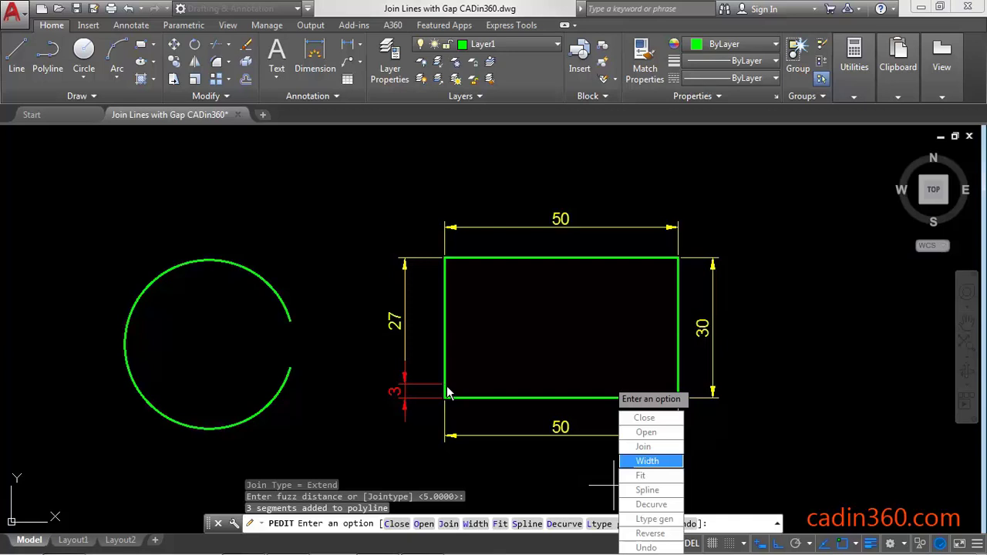
pyautogui.press('Return')
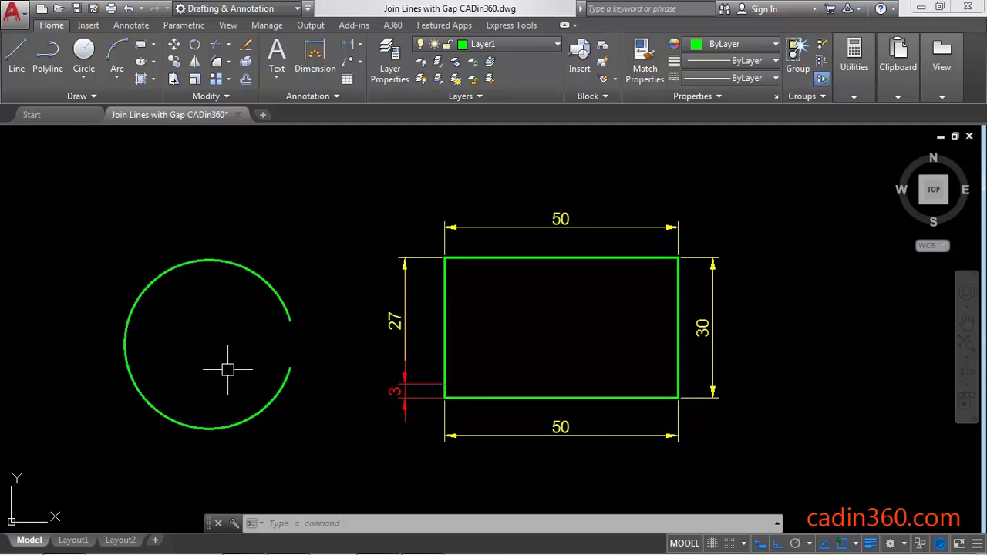
# Run PE on the open arc and answer Y to turn it into a polyline
pyautogui.write('PE')
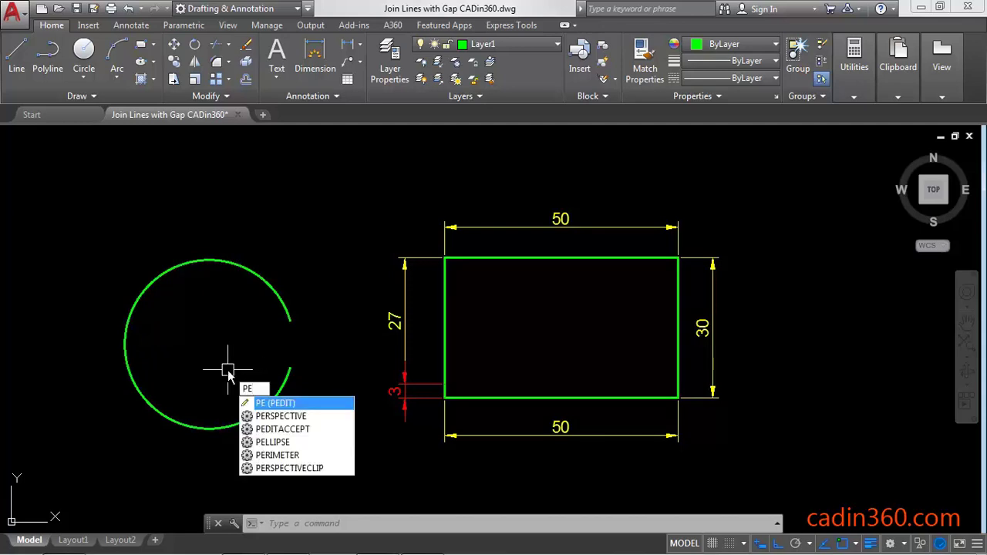
pyautogui.press('Return')
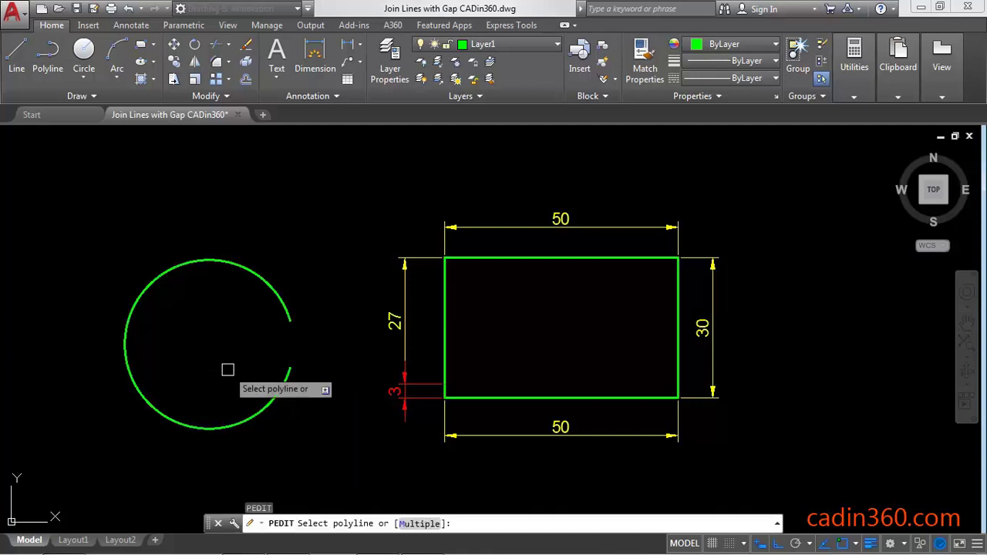
pyautogui.click(262, 411)
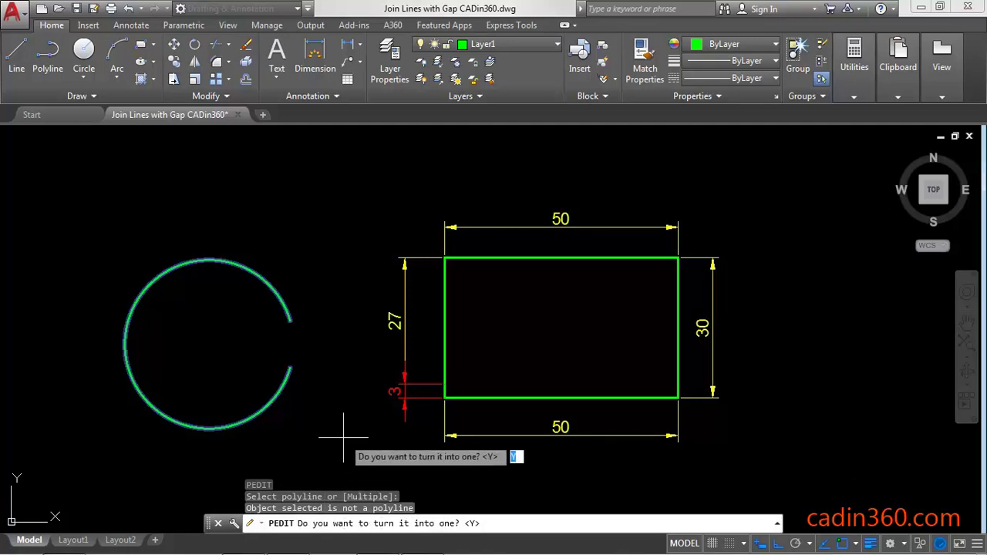
pyautogui.write('Y')
pyautogui.press('Return')
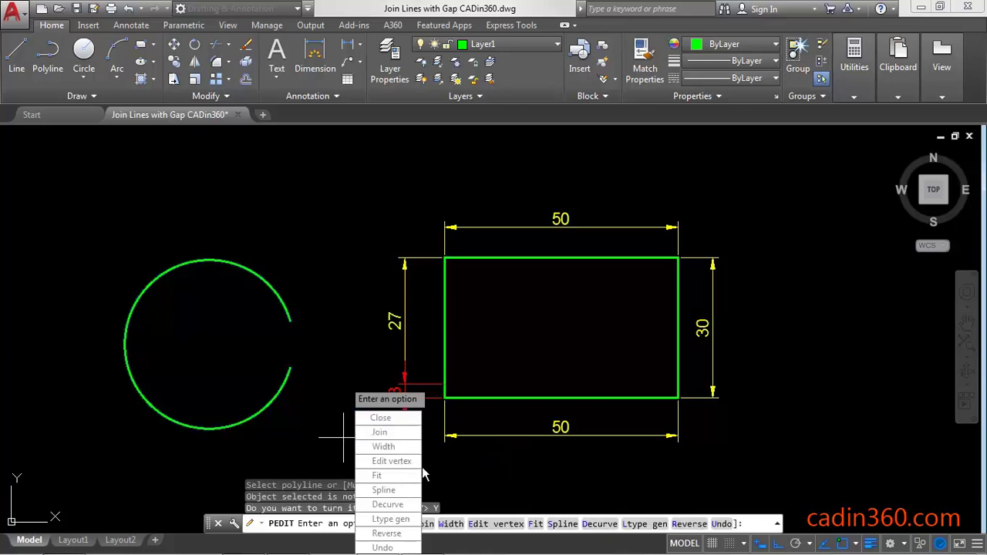
# Apply the Close option to the arc polyline to form a full circle, then end PEDIT
pyautogui.write('C')
pyautogui.press('Return')
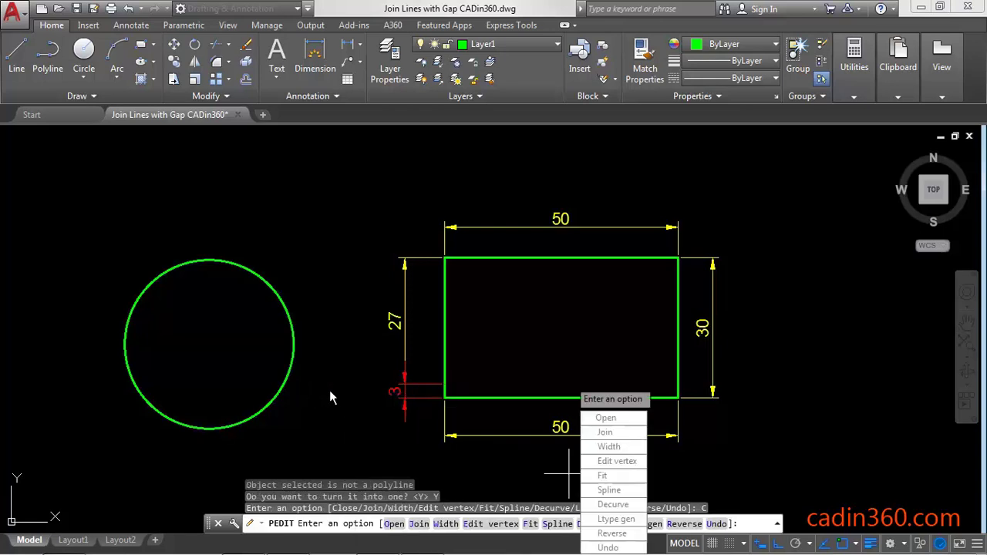
pyautogui.press('Escape')
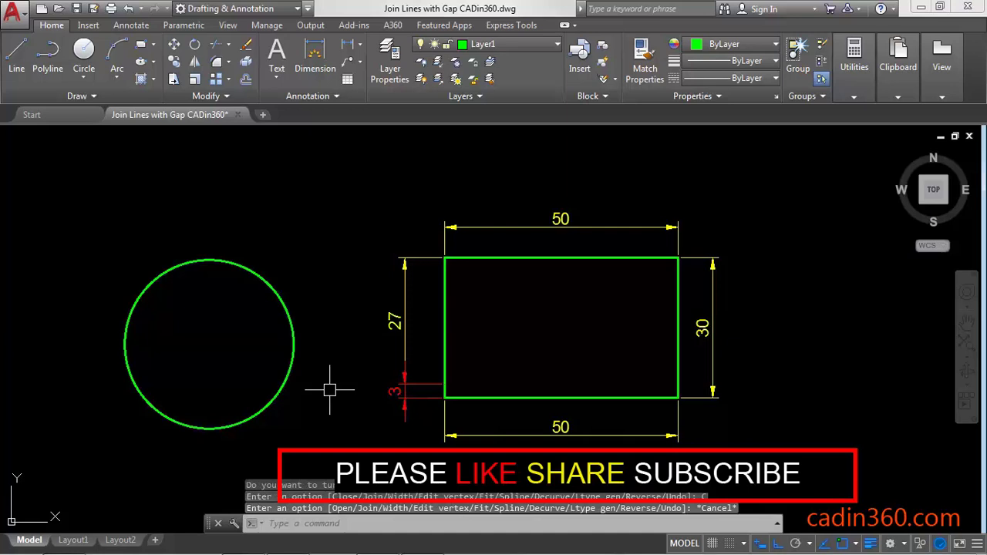